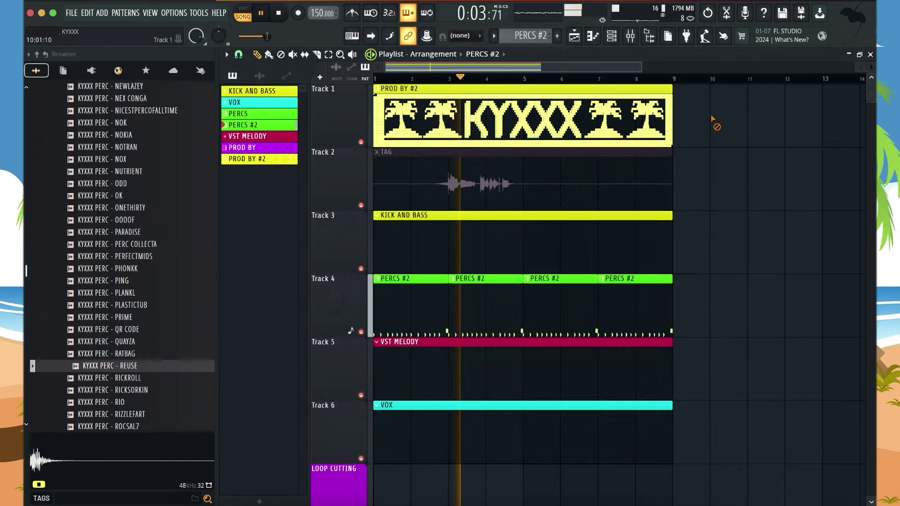
Step: Merge the four PERCS #2 clips on Track 4 into one continuous pattern clip
left_click_drag(665, 302, 426, 308)
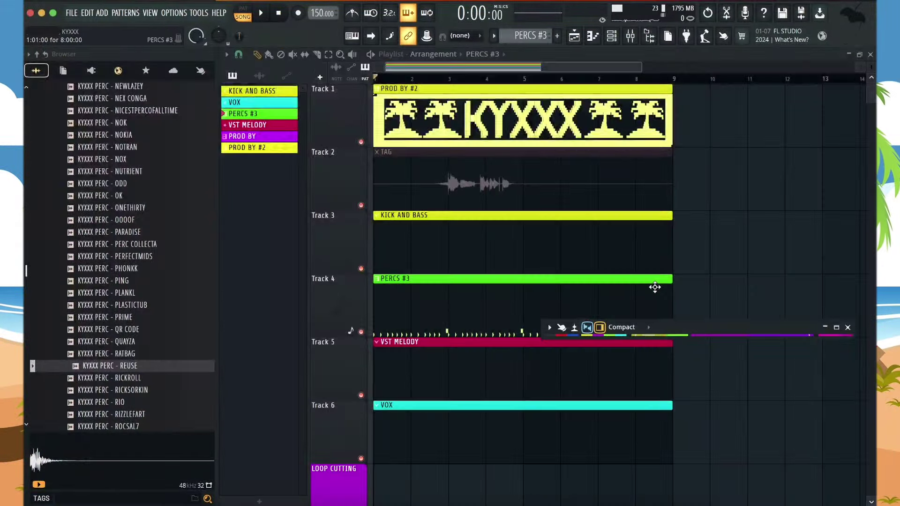
Step: Load Fruity Parametric EQ 2 on the ALL PERC OUT mixer track
double_click(694, 328)
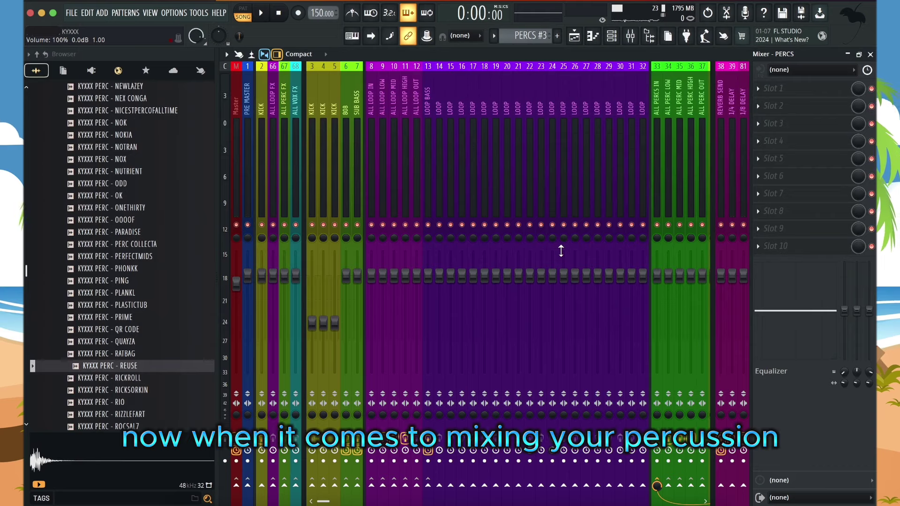
left_click_drag(324, 502, 453, 503)
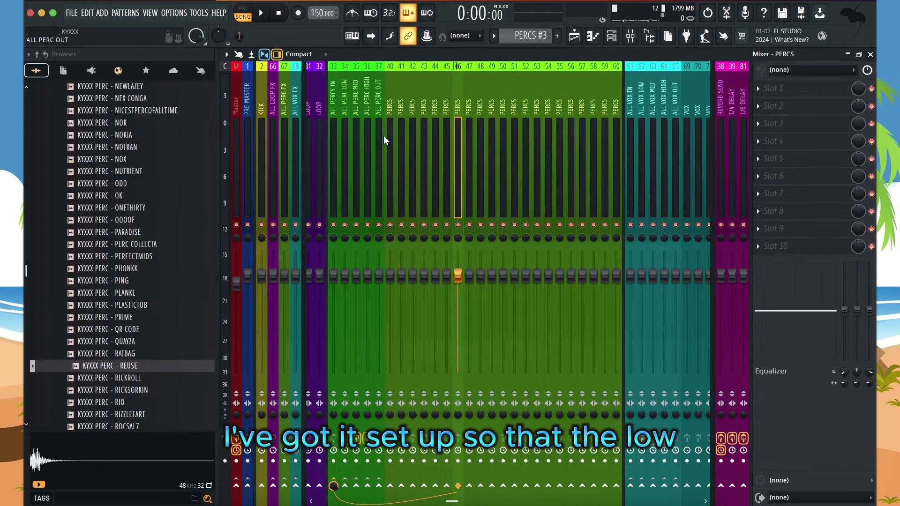
left_click(379, 107)
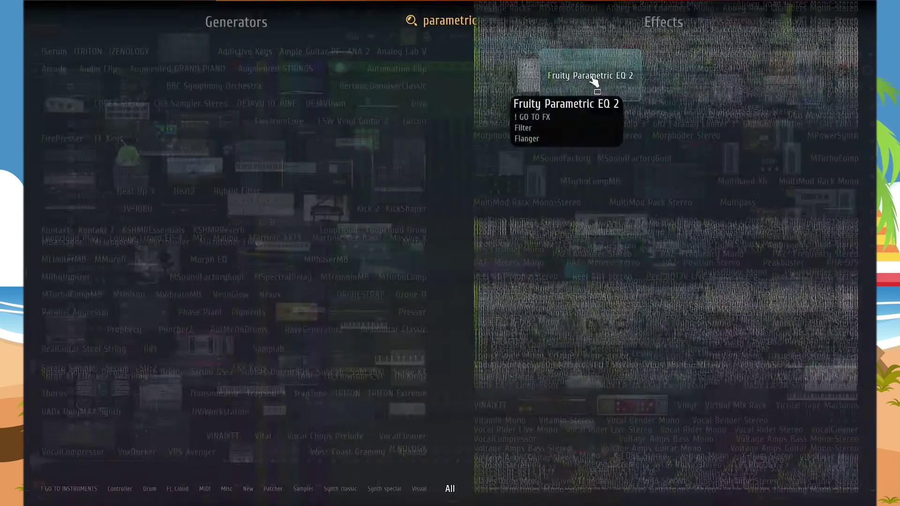
left_click(598, 86)
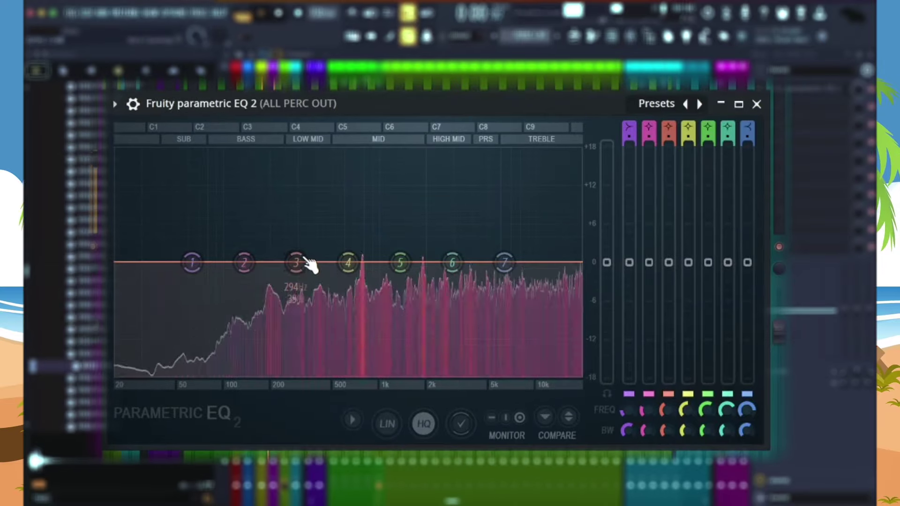
Step: Boost EQ band 3 near 294 Hz, band 5 in the upper mids and band 6 near 12 kHz, and raise band 2 in the bass
mouse_move(296, 261)
left_mouse_down()
mouse_move(296, 243)
mouse_move(295, 252)
left_mouse_up()
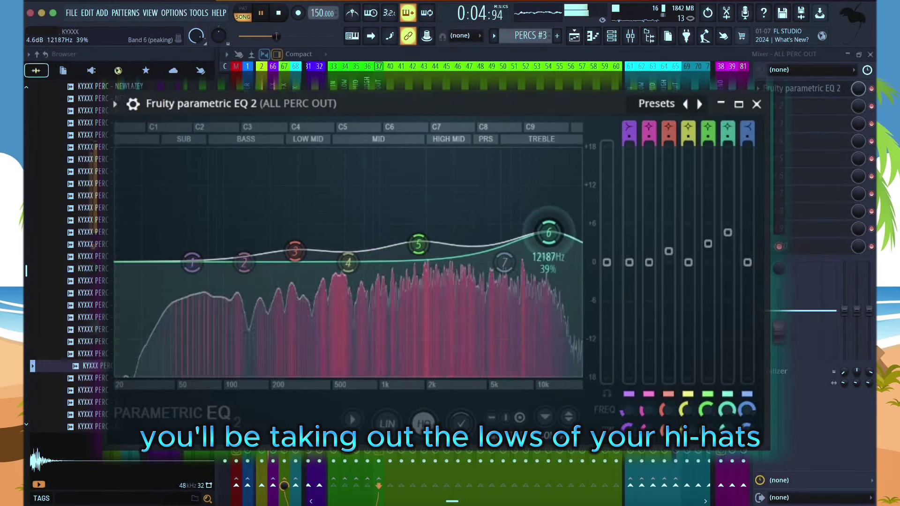
left_click_drag(548, 233, 548, 234)
left_click_drag(418, 245, 419, 247)
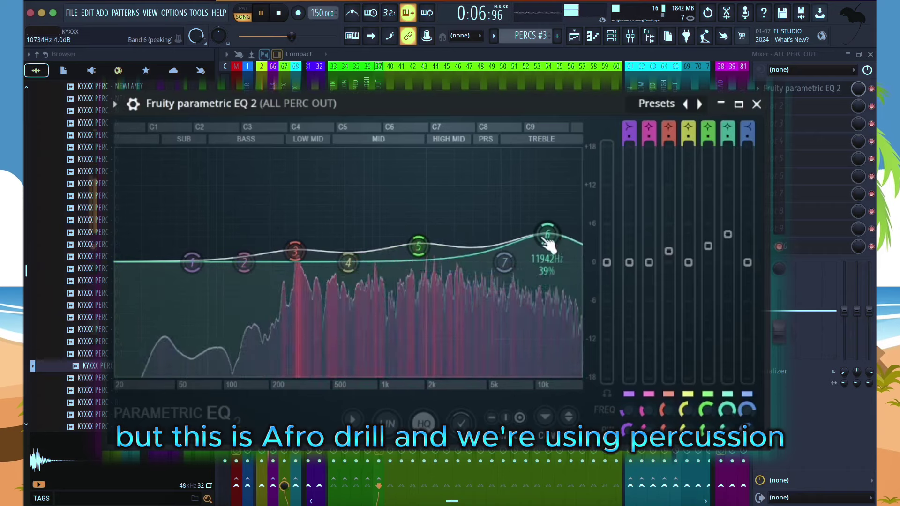
left_click_drag(547, 235, 548, 238)
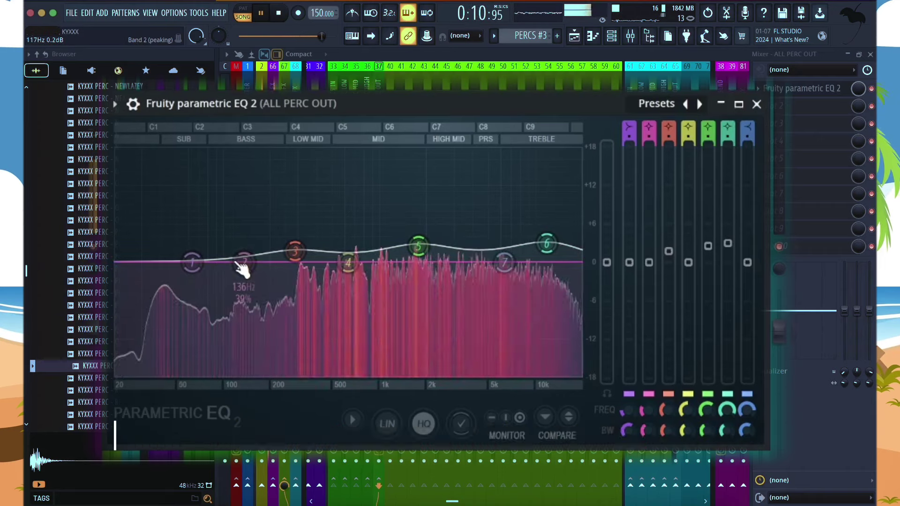
left_click_drag(243, 263, 210, 251)
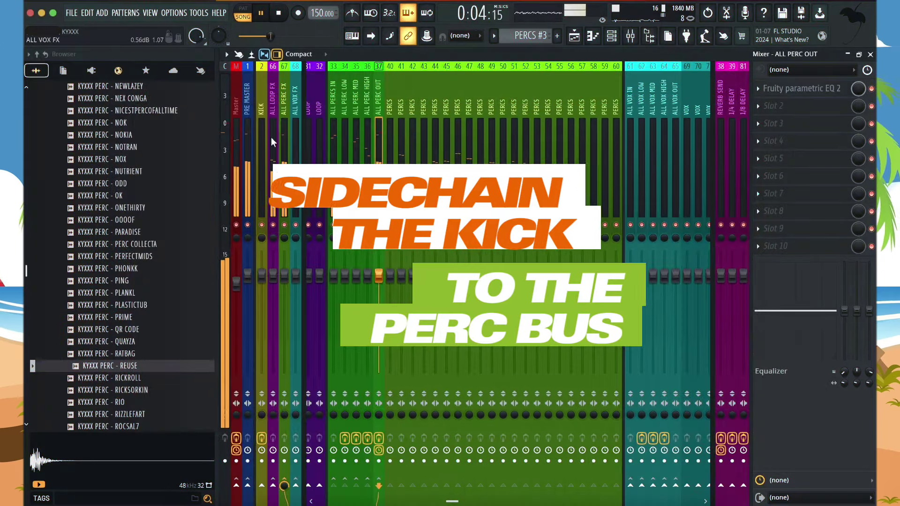
Step: Sidechain the KICK mixer track to the ALL PERC OUT track
left_click(262, 110)
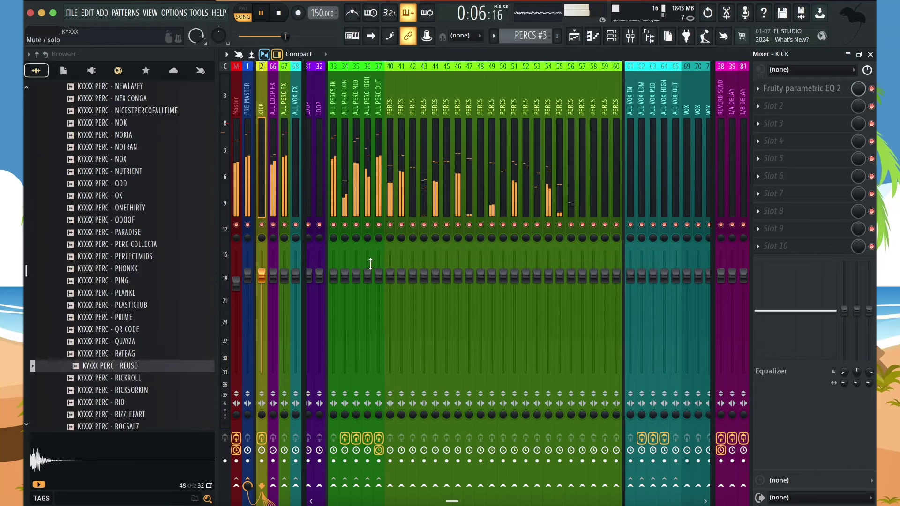
right_click(379, 486)
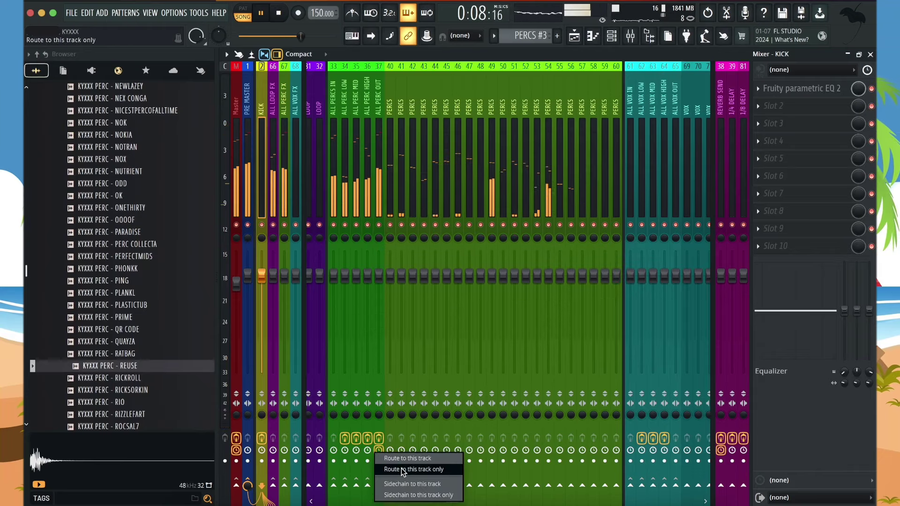
left_click(400, 489)
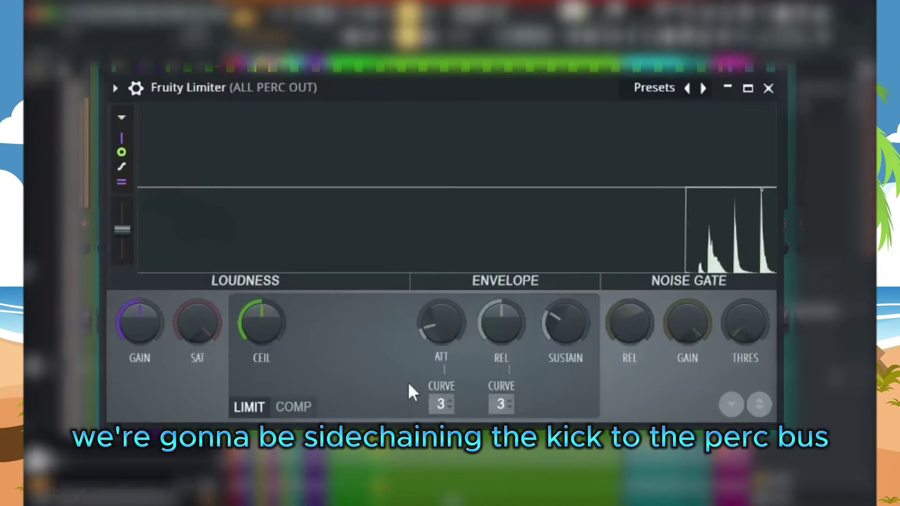
Step: Set the Fruity Limiter on ALL PERC OUT to compressor mode with a lower threshold, higher knee and ratio, and KICK as sidechain input
left_click(294, 407)
left_click_drag(264, 331, 264, 351)
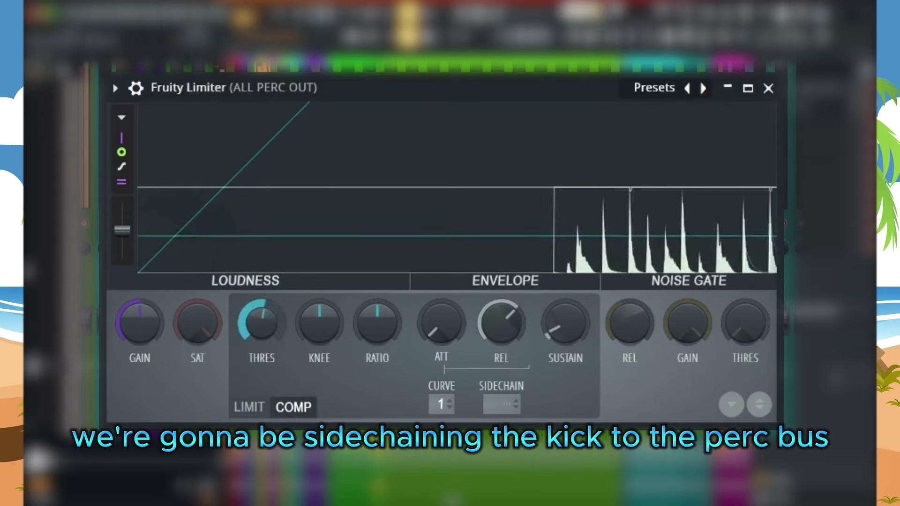
left_click_drag(315, 317, 315, 300)
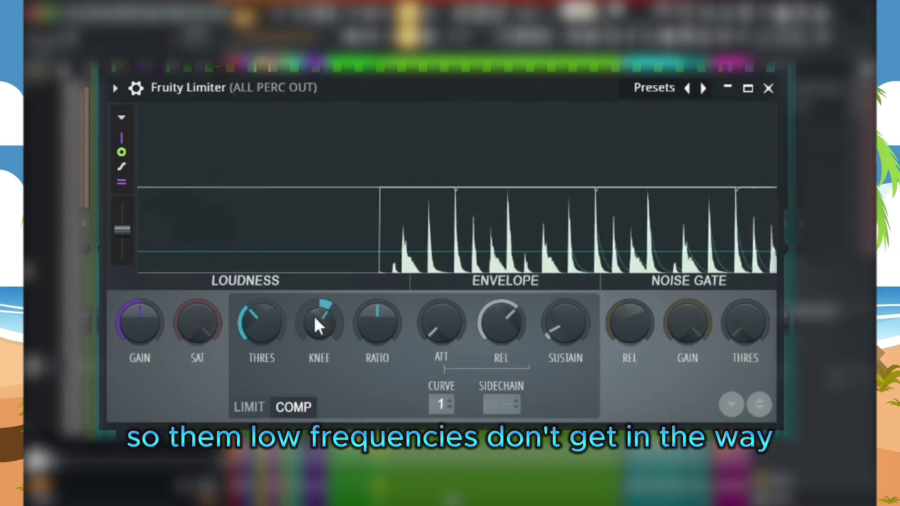
left_click_drag(376, 320, 375, 303)
left_click(502, 398)
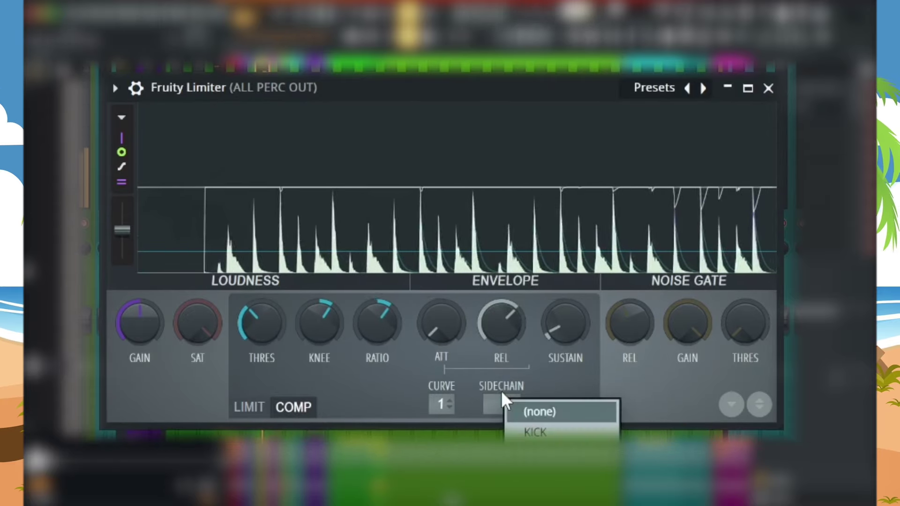
left_click(539, 432)
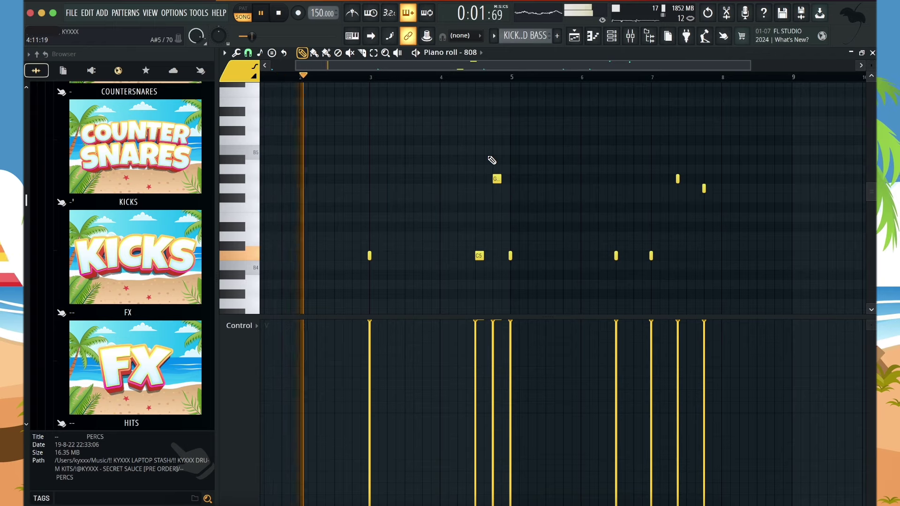
Step: Chop the 808's G#5 note in bar 7 into short repeated slices using the chopper's Default pattern
scroll(699, 197, "up", 3)
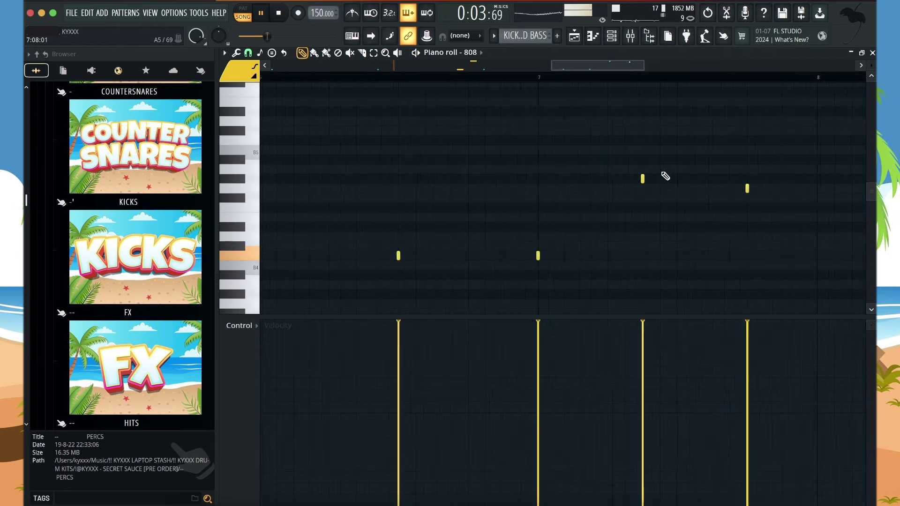
scroll(663, 174, "up", 1)
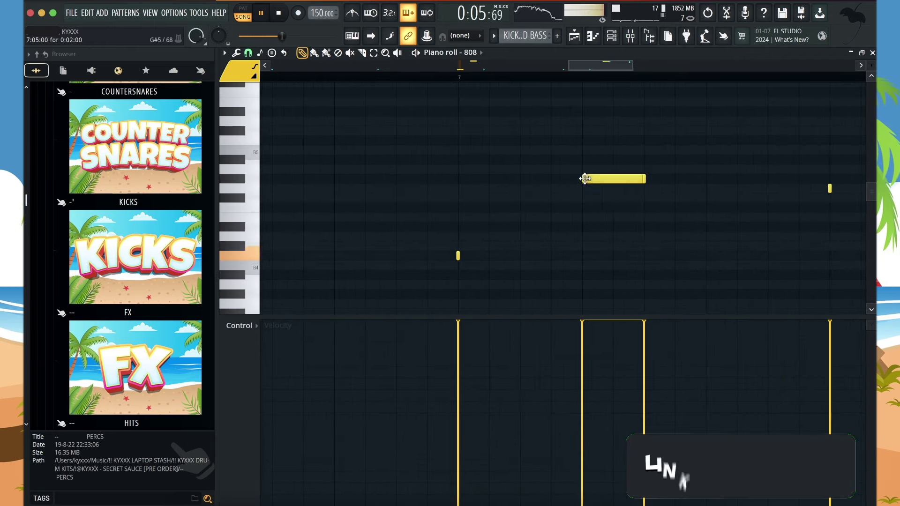
key("alt+u")
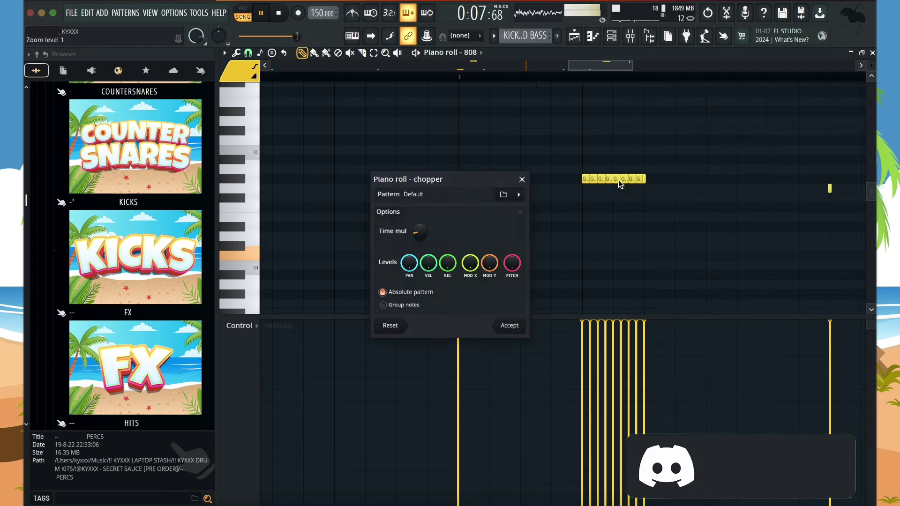
key("Return")
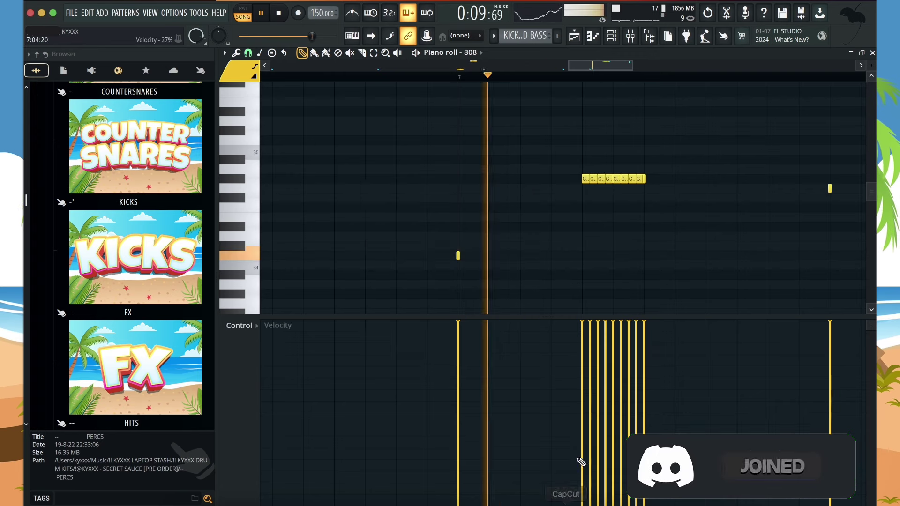
Step: Ramp the velocities of the chopped G#5 808 notes in bar 7 upward from low to medium
mouse_move(579, 503)
left_mouse_down()
mouse_move(655, 409)
mouse_move(655, 421)
left_mouse_up()
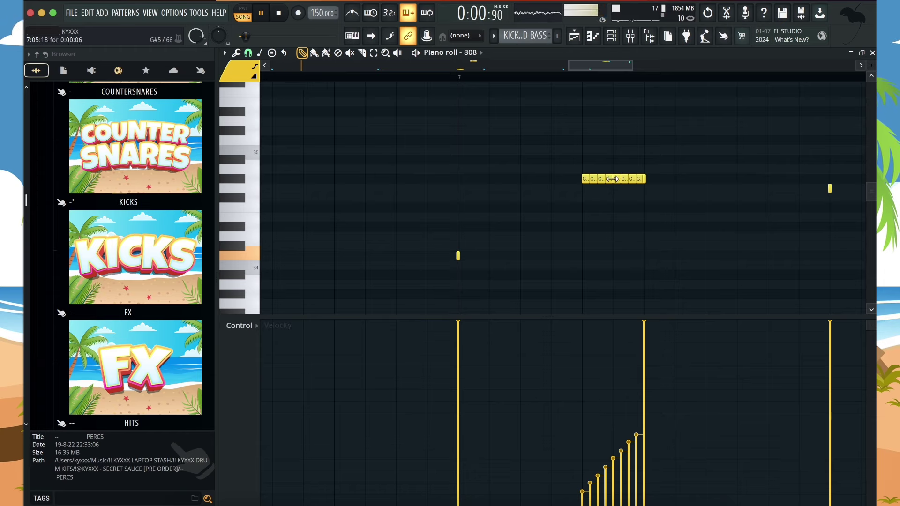
scroll(426, 137, "down", 5)
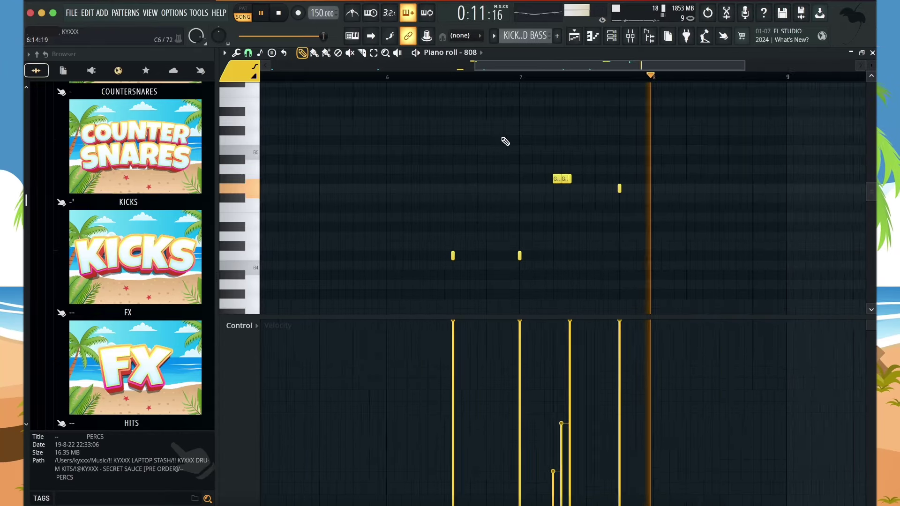
scroll(506, 141, "down", 3)
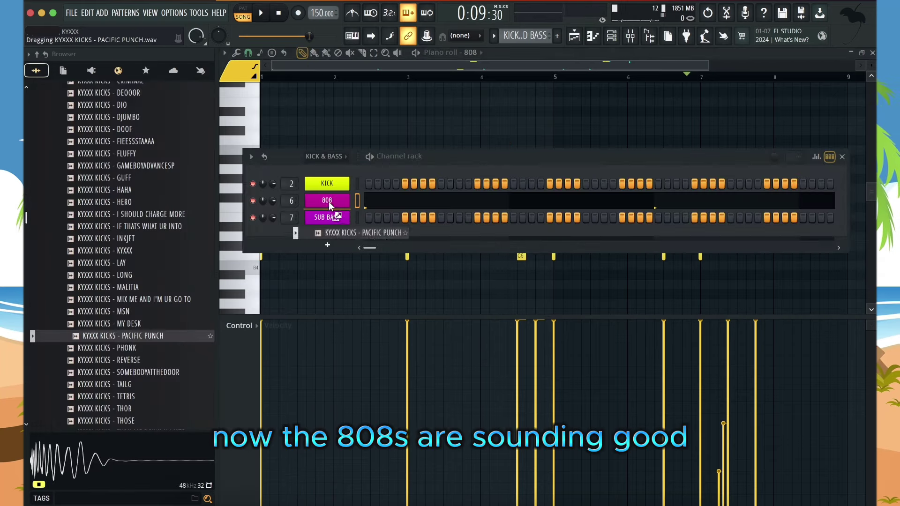
Step: Replace the KICK channel's sample with KYXXX KICKS - PACIFIC PUNCH and open its sampler settings
left_click_drag(328, 202, 330, 184)
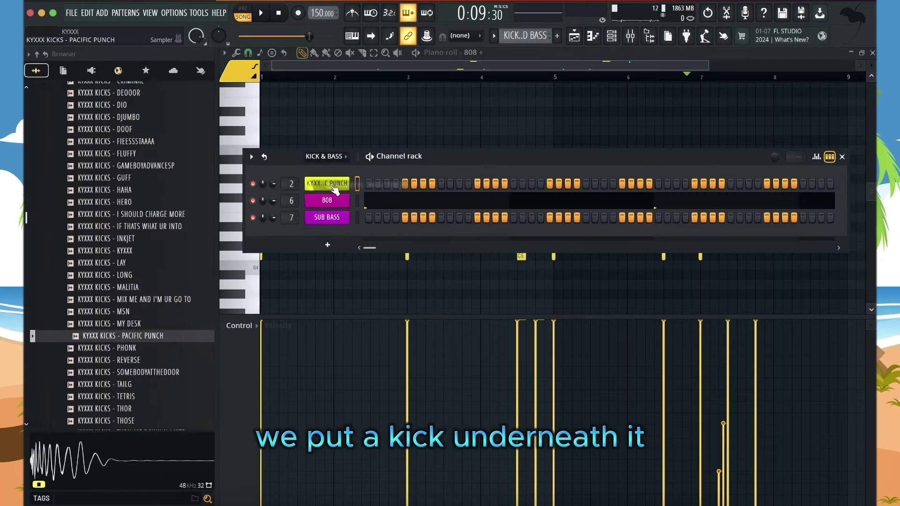
left_click(329, 183)
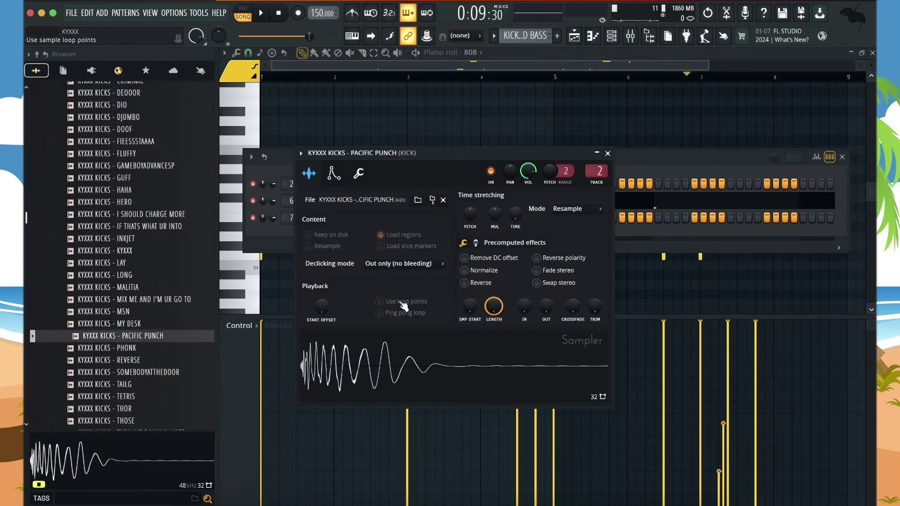
Step: In the kick's piano roll, duplicate the first two bars three times so kicks fall on bars 3, 5 and 7
key("F7")
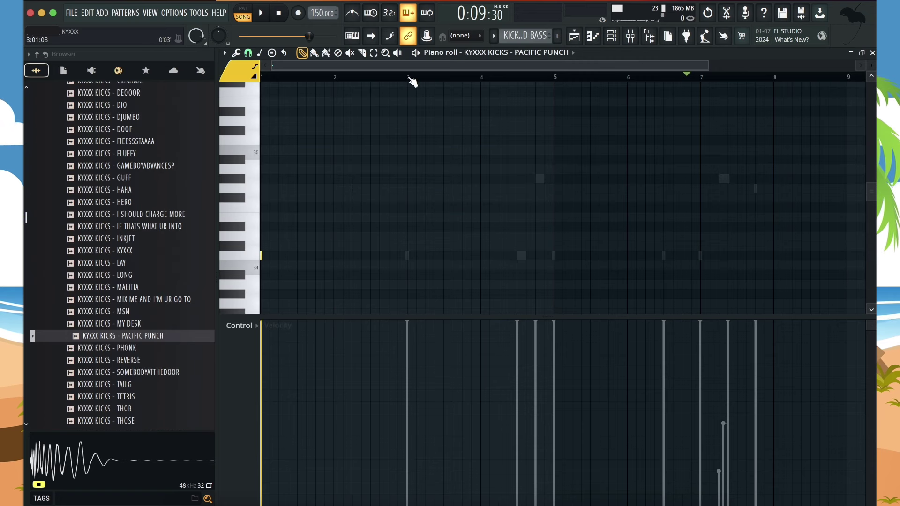
left_click_drag(412, 82, 187, 82)
key("ctrl+b")
key("ctrl+b")
key("ctrl+b")
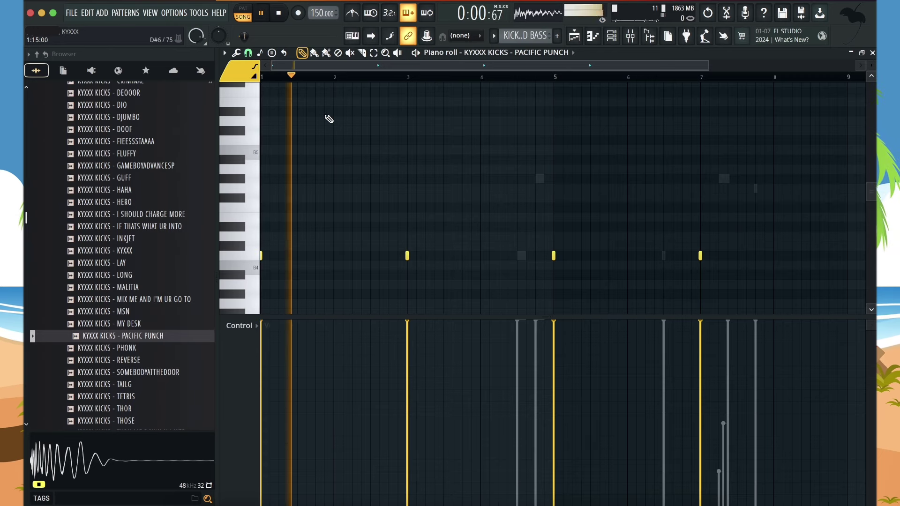
Step: Add a C5 kick note midway through bar 2 and a run of short C5 kicks at the end of bar 4 leading into bar 5
scroll(375, 234, "up", 3)
left_click(376, 255)
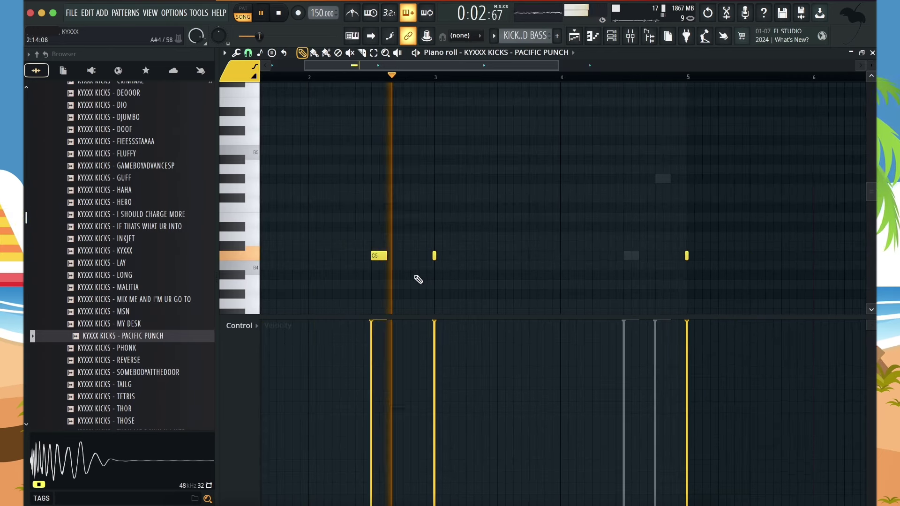
scroll(629, 275, "up", 2)
left_click(631, 255)
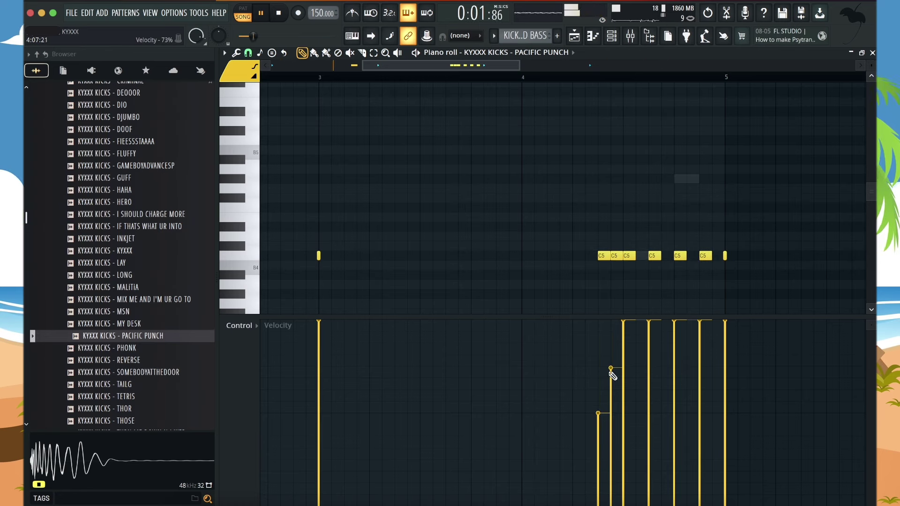
Step: Lower the velocity of the alternate kick notes leading into bar 5 to about 77%
left_click(649, 365)
left_click(699, 365)
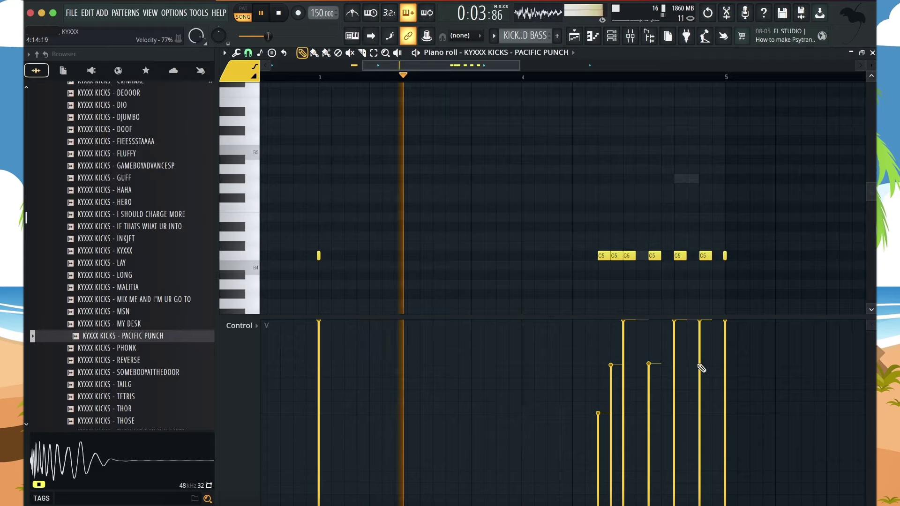
Step: Add C5 kick notes midway through bar 6, at the end of the chopped 808 roll in bar 7, and at 7:13 under the last 808 note
scroll(586, 268, "down", 2)
scroll(585, 268, "down", 1)
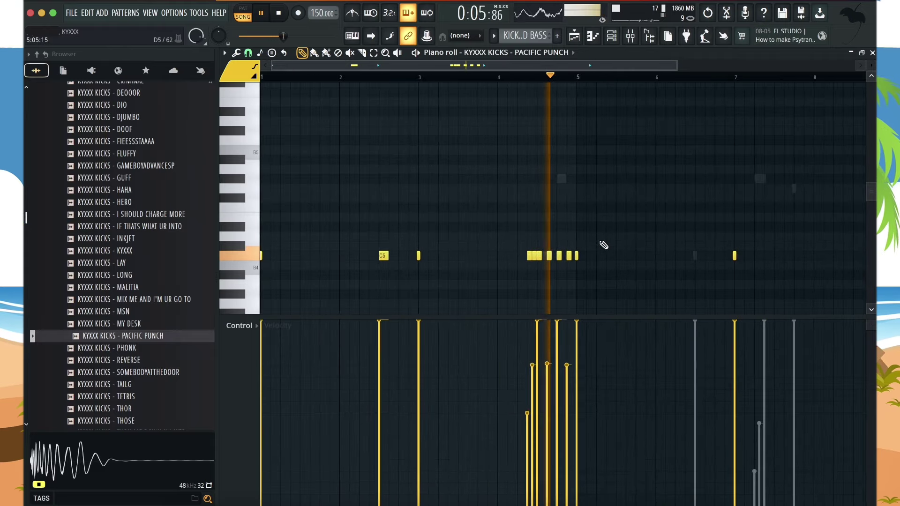
left_click(696, 256)
scroll(649, 227, "down", 1)
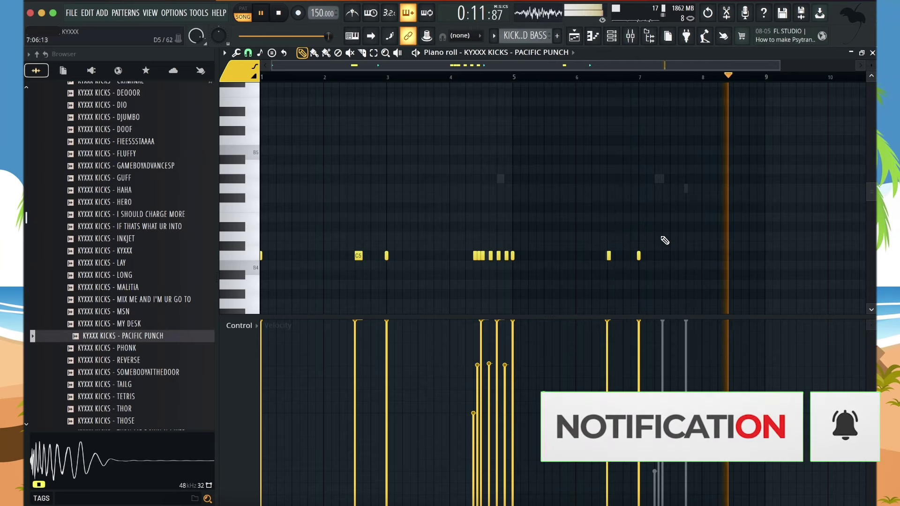
scroll(665, 241, "up", 3)
left_click(623, 257)
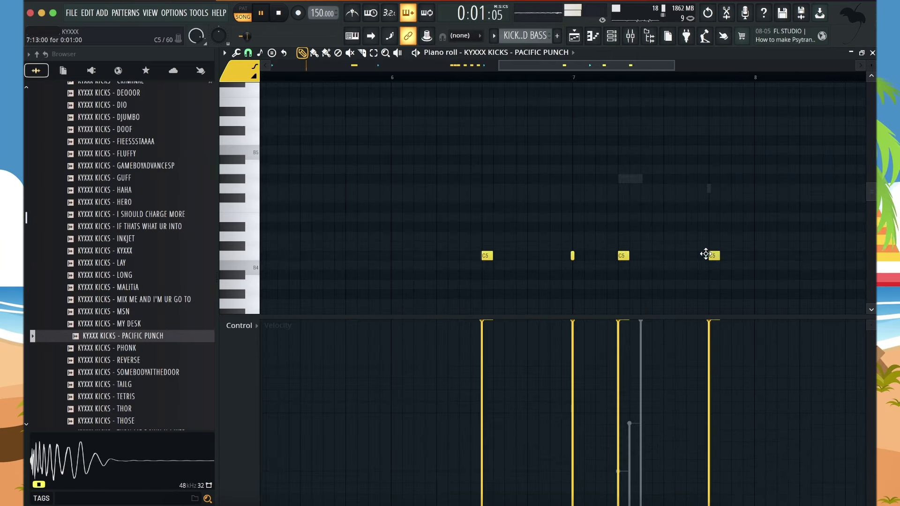
scroll(671, 237, "up", 2)
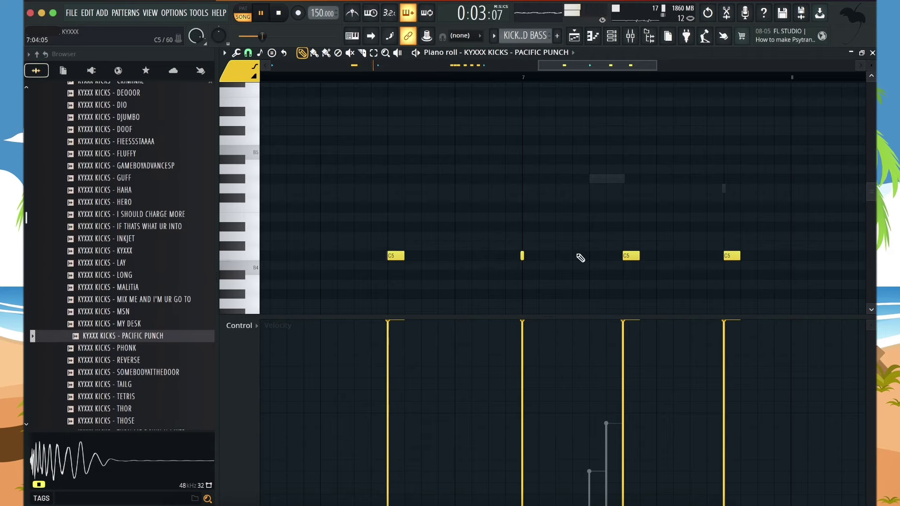
scroll(580, 258, "down", 5)
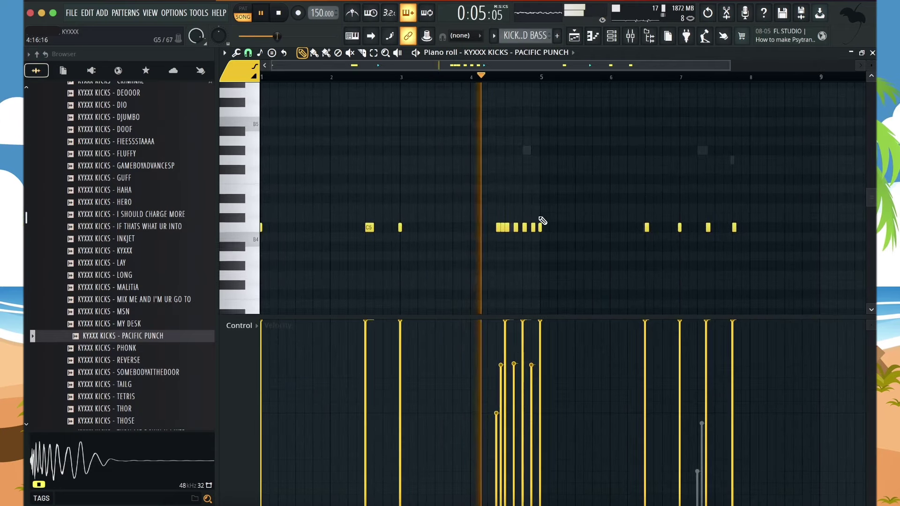
Step: Add two C5 kick notes under the chopped 808 roll in bar 7, with the first at 19% velocity and the second matching the 808's
scroll(543, 221, "down", 2)
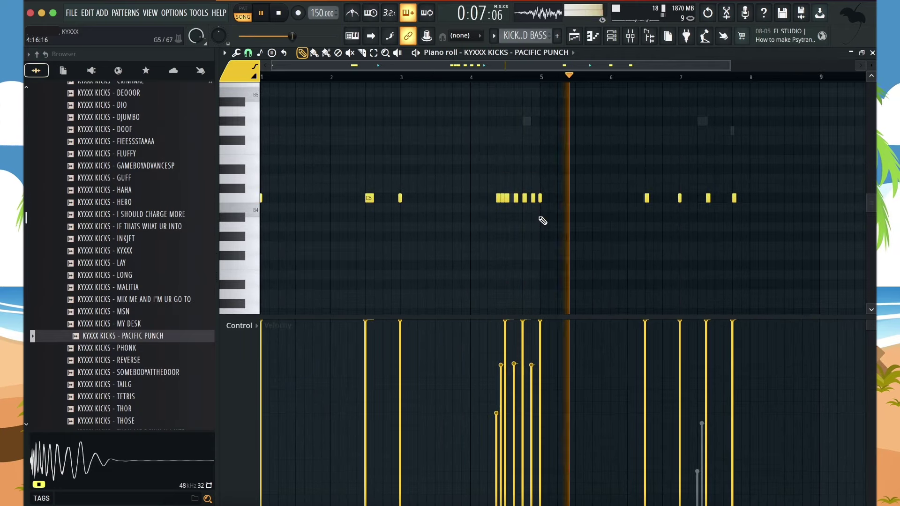
scroll(543, 221, "up", 4)
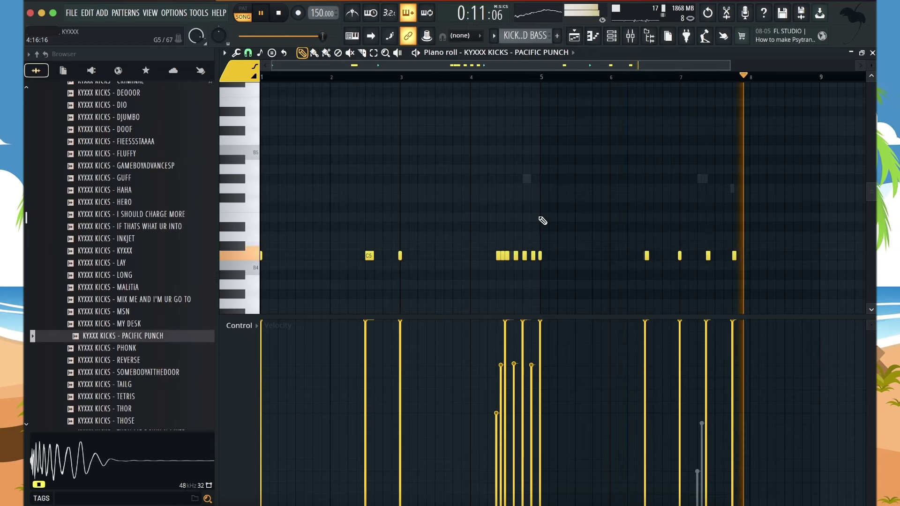
scroll(709, 247, "up", 5)
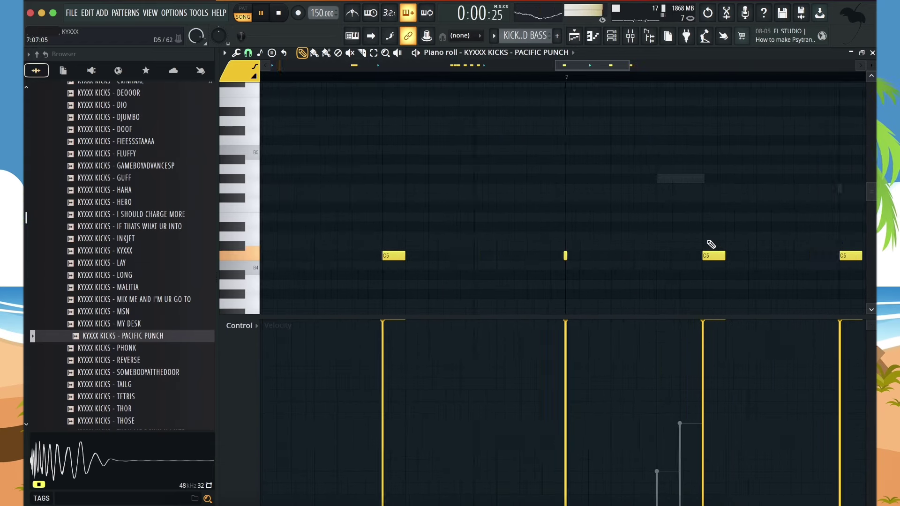
left_click(655, 256)
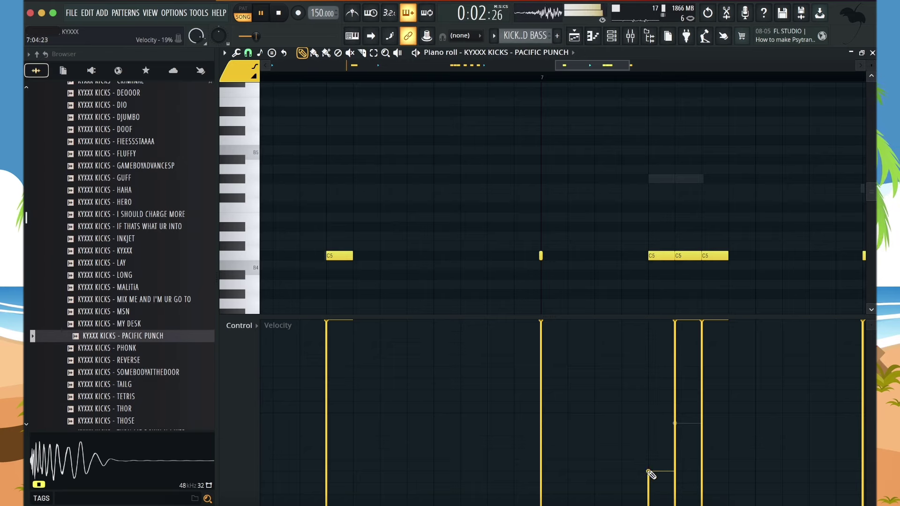
scroll(640, 247, "down", 5)
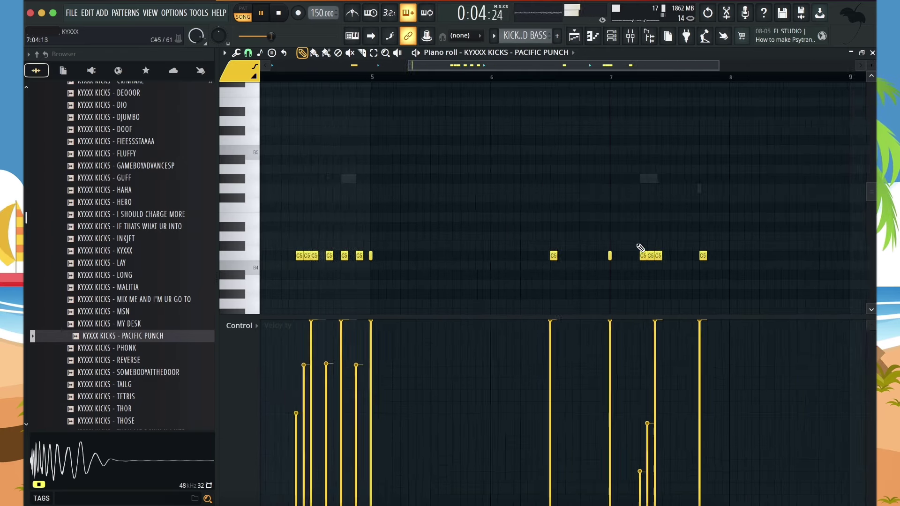
scroll(640, 248, "left", 2)
scroll(641, 247, "down", 3)
scroll(641, 248, "up", 2)
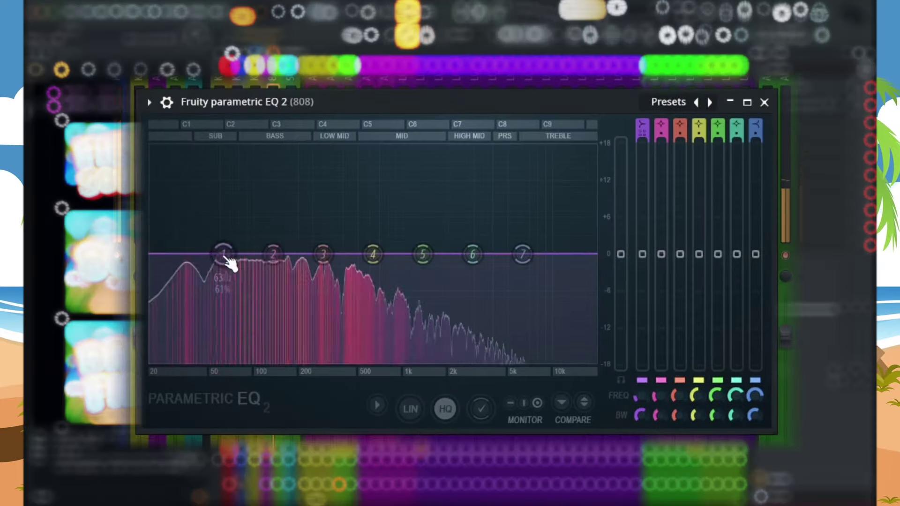
Step: In the 808's parametric EQ, set a steep band 1 low cut near 20 Hz and raise band 2 about 1 dB near 36 Hz
left_click_drag(227, 257, 151, 368)
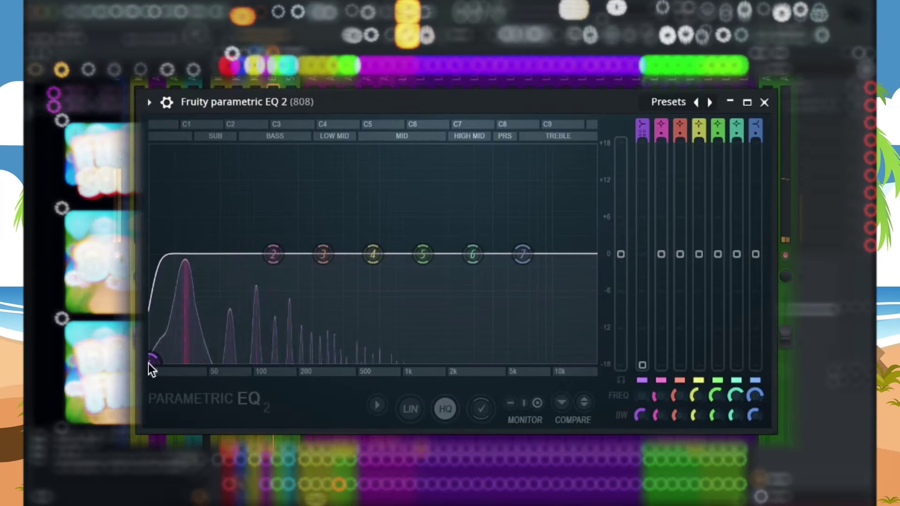
scroll(296, 264, "down", 4)
mouse_move(199, 252)
left_mouse_down()
mouse_move(191, 218)
mouse_move(191, 248)
left_mouse_up()
Step: Cut the 808's band 3 about 9 dB near 115 Hz, boost band 4 about 6 dB at 587 Hz, and lower the treble with band 7
left_click_drag(324, 255, 269, 306)
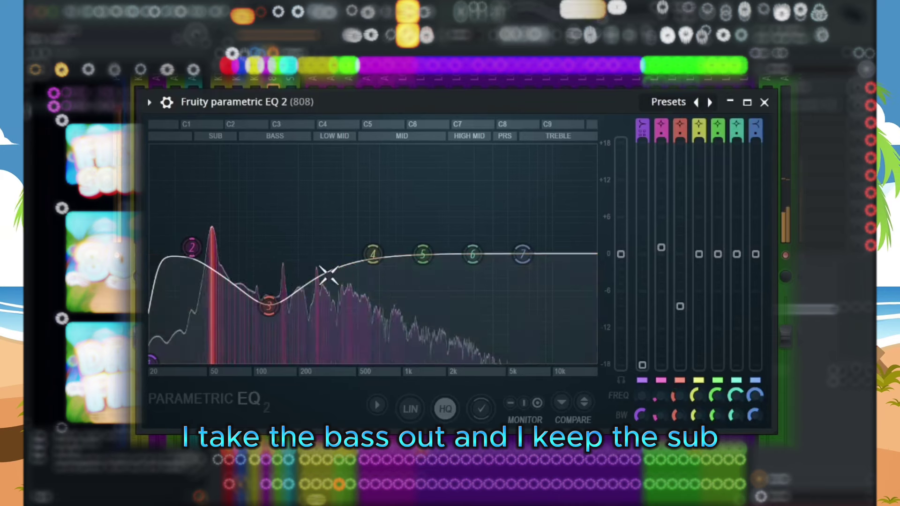
left_click_drag(374, 254, 373, 235)
left_click_drag(268, 306, 268, 310)
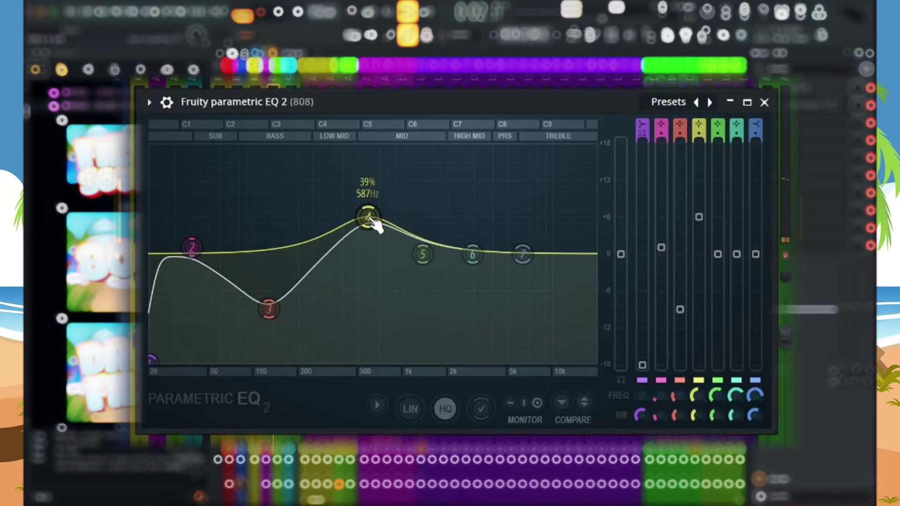
left_click_drag(523, 255, 508, 305)
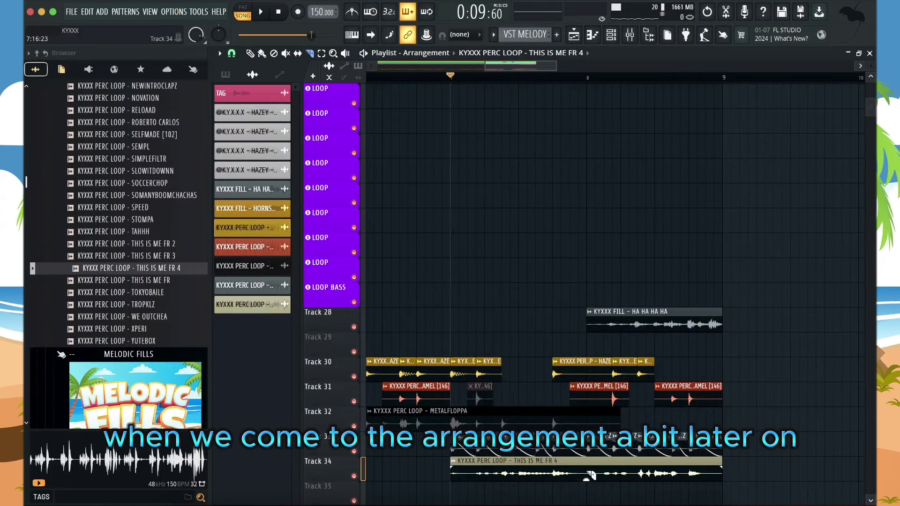
Step: Trim the THIS IS ME FR 4 perc loop on Track 34 to cover only bar 8, and play the arrangement
left_click_drag(591, 474, 592, 472)
key("space")
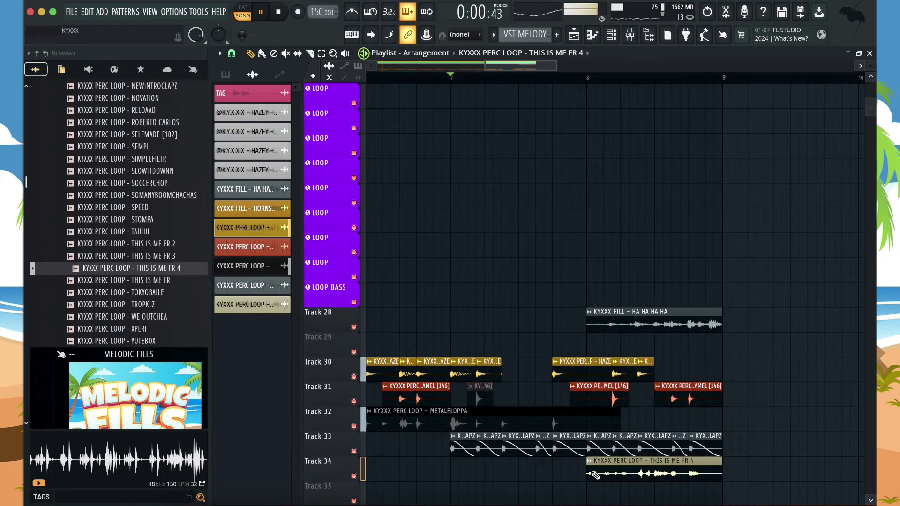
scroll(570, 347, "down", 3)
scroll(513, 319, "down", 3)
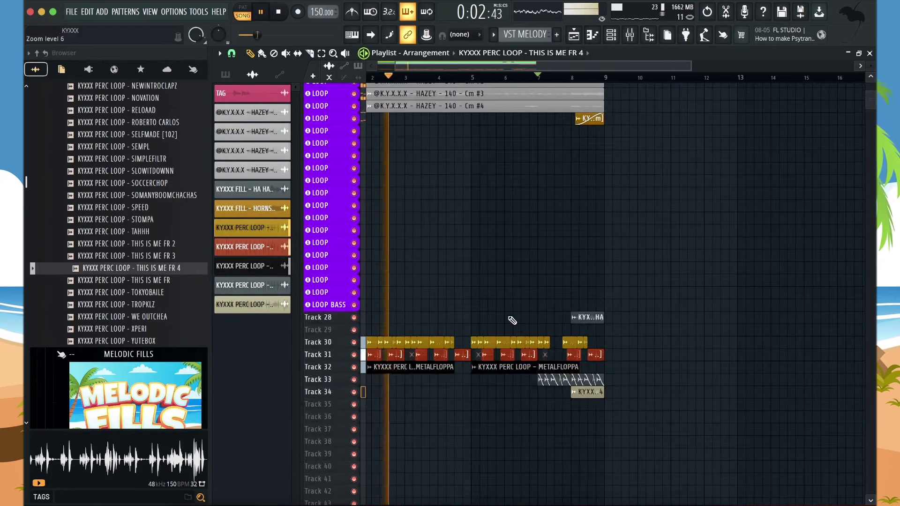
scroll(513, 318, "down", 2)
scroll(512, 320, "up", 3)
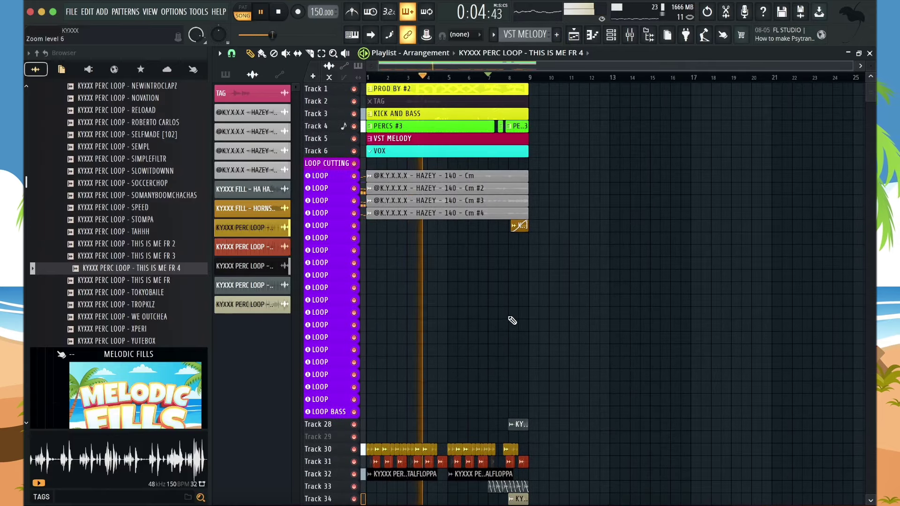